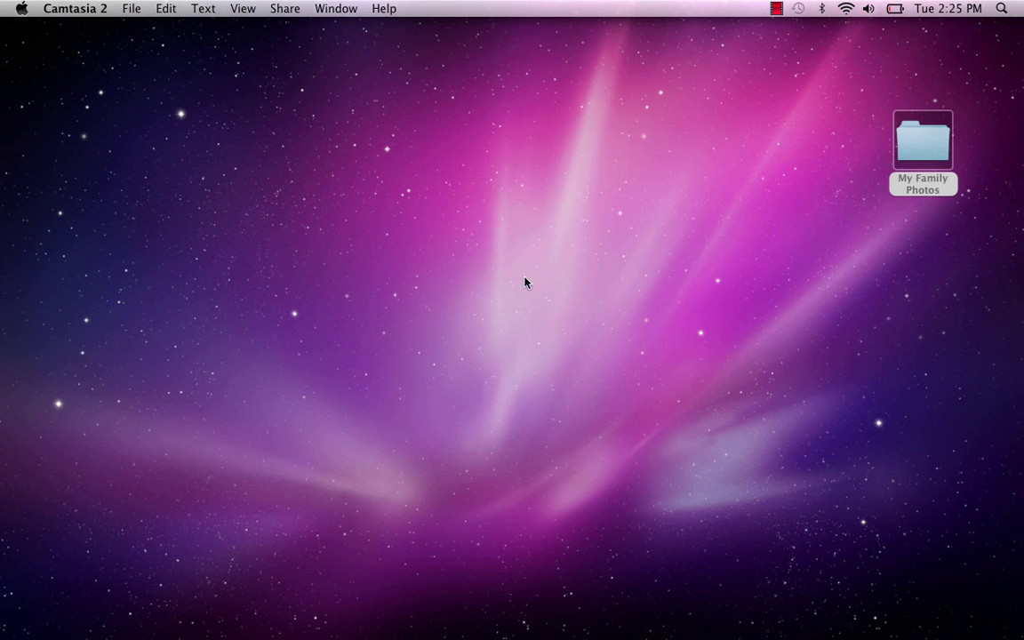
Open Momento and start a square photo book in the Grand size, 297 x 297 mm.
left_click(13, 285)
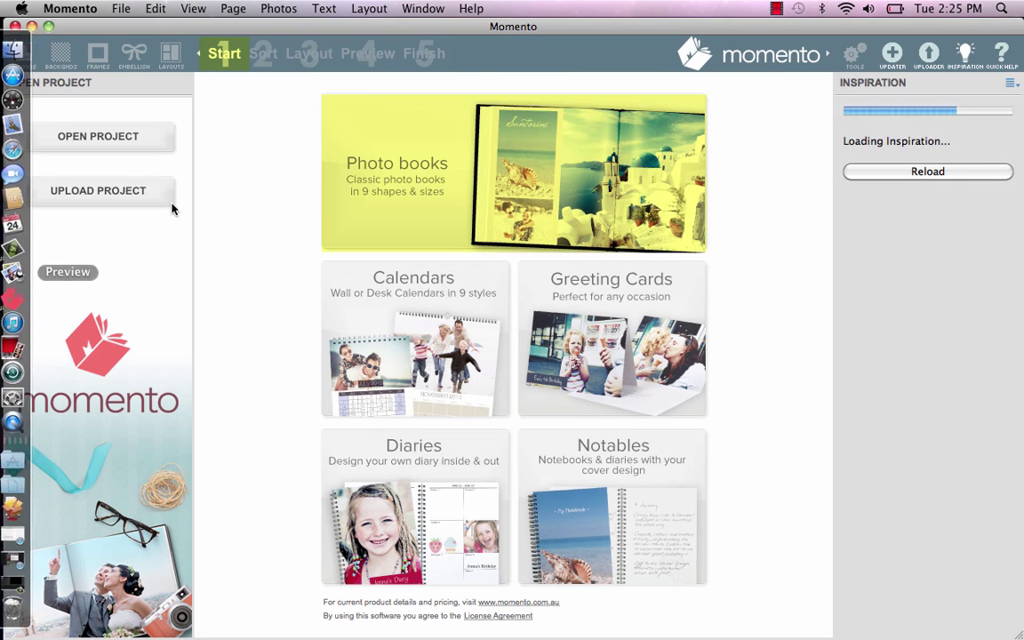
left_click(540, 189)
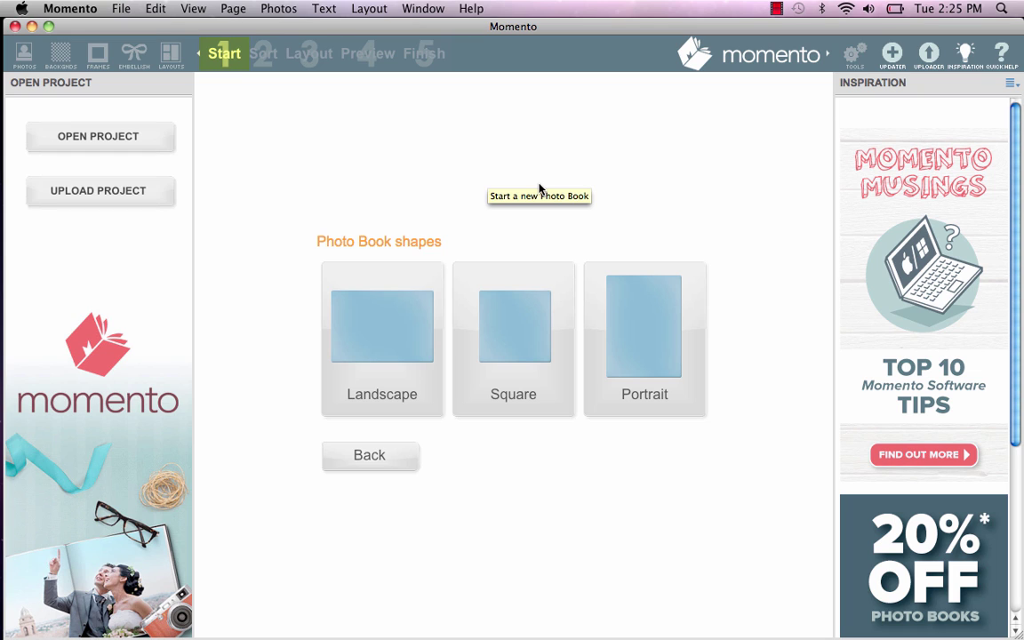
left_click(510, 335)
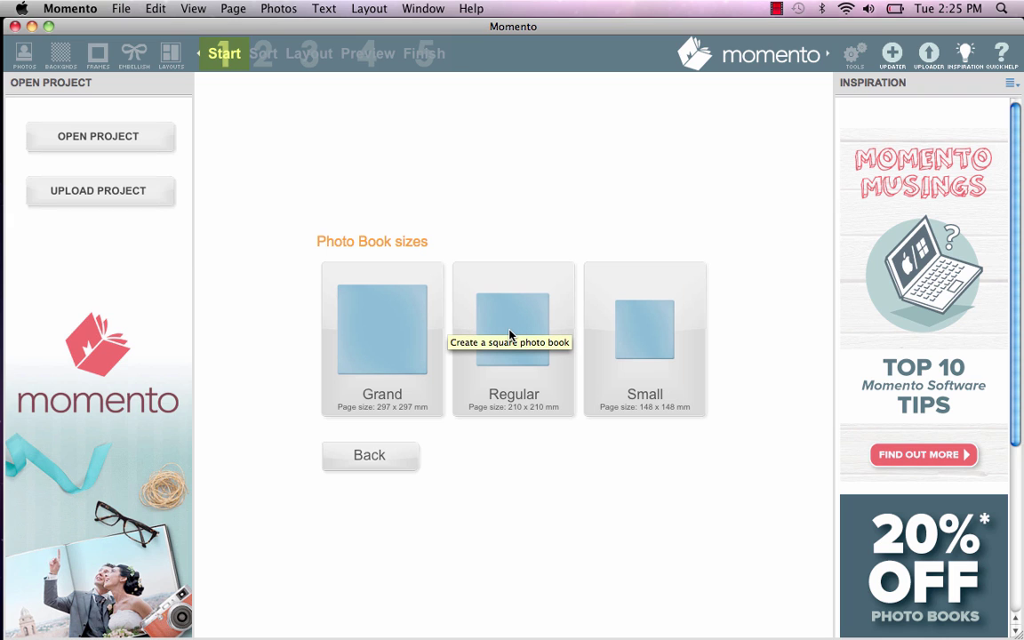
left_click(401, 334)
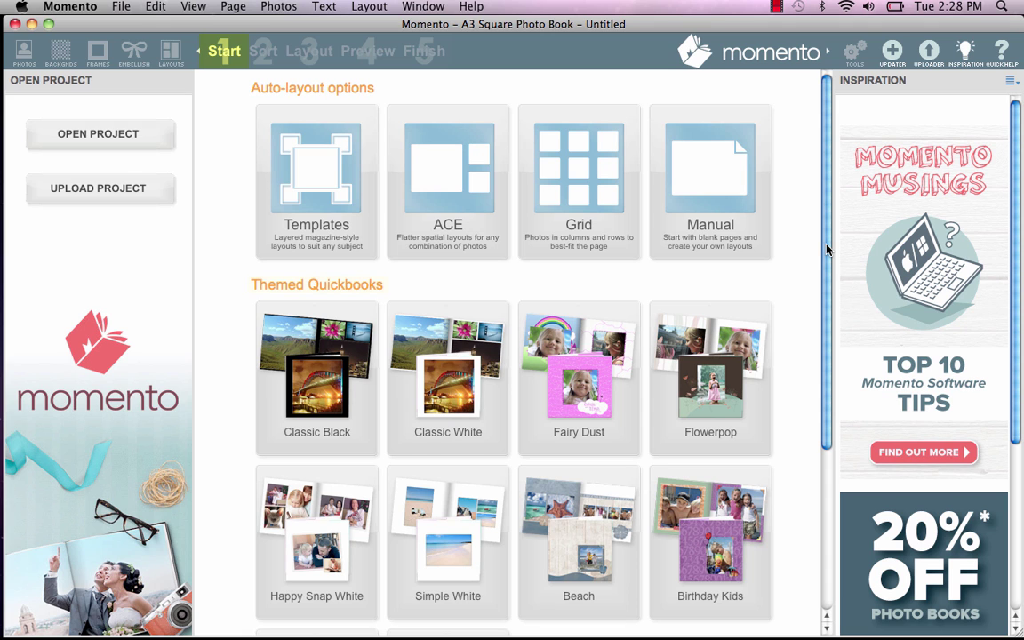
Show the available software and content updates, and choose the Flowerpop themed Quickbook for the photo book.
mouse_move(826, 250)
left_mouse_down()
mouse_move(825, 406)
mouse_move(813, 234)
left_mouse_up()
left_click(893, 52)
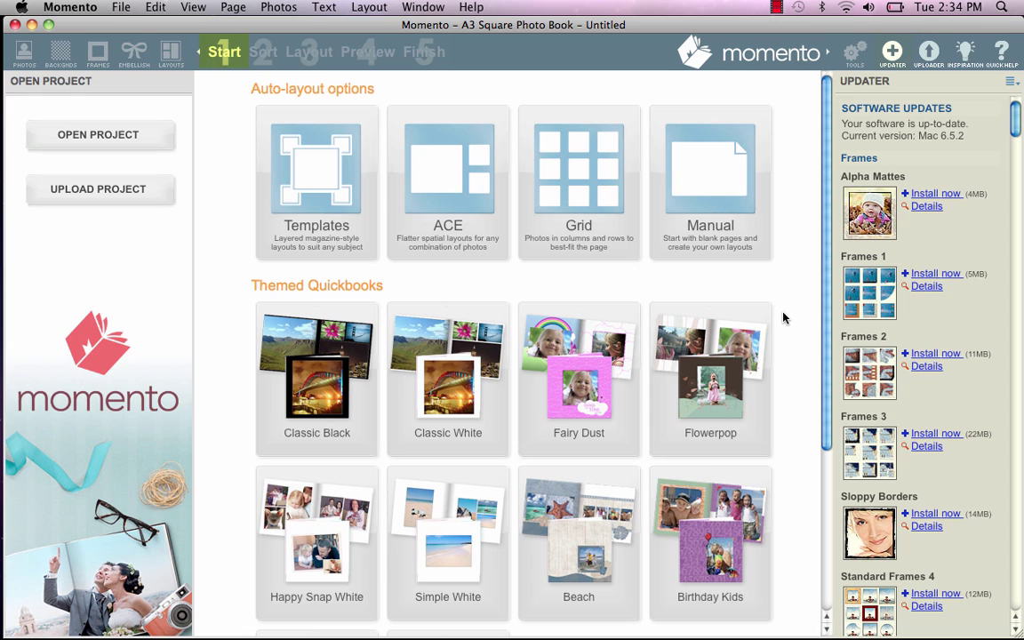
left_click(770, 317)
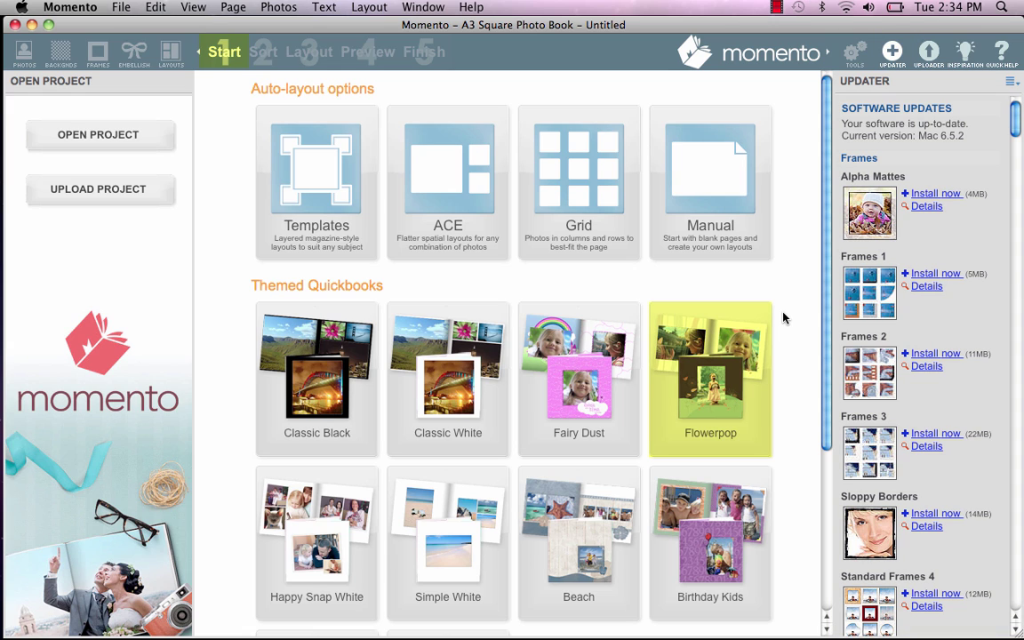
double_click(732, 344)
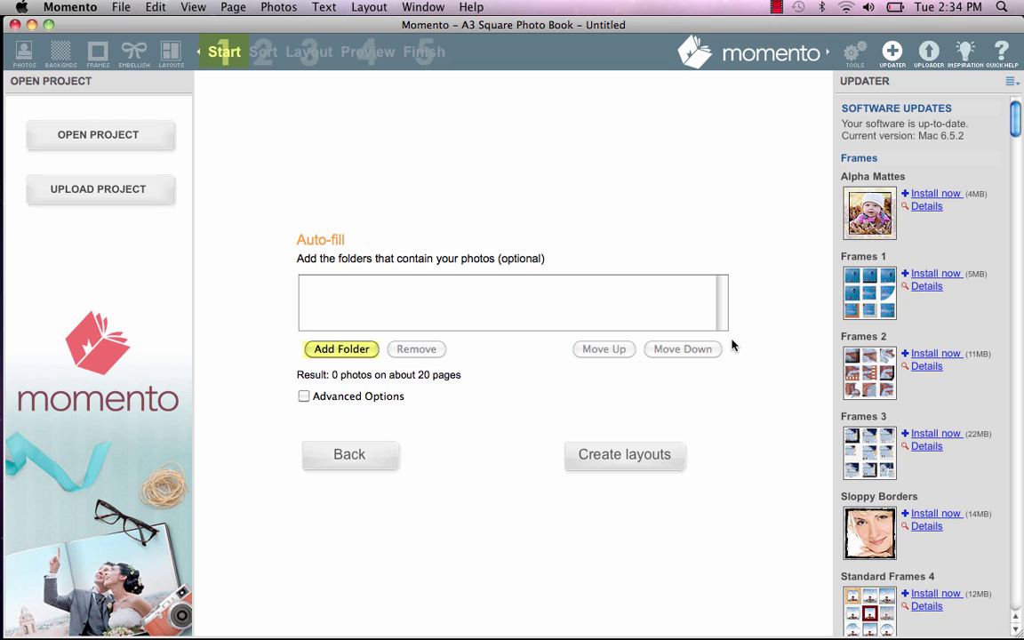
Add the My Family Photos folder from the Desktop as the auto-fill photo source.
left_click(338, 350)
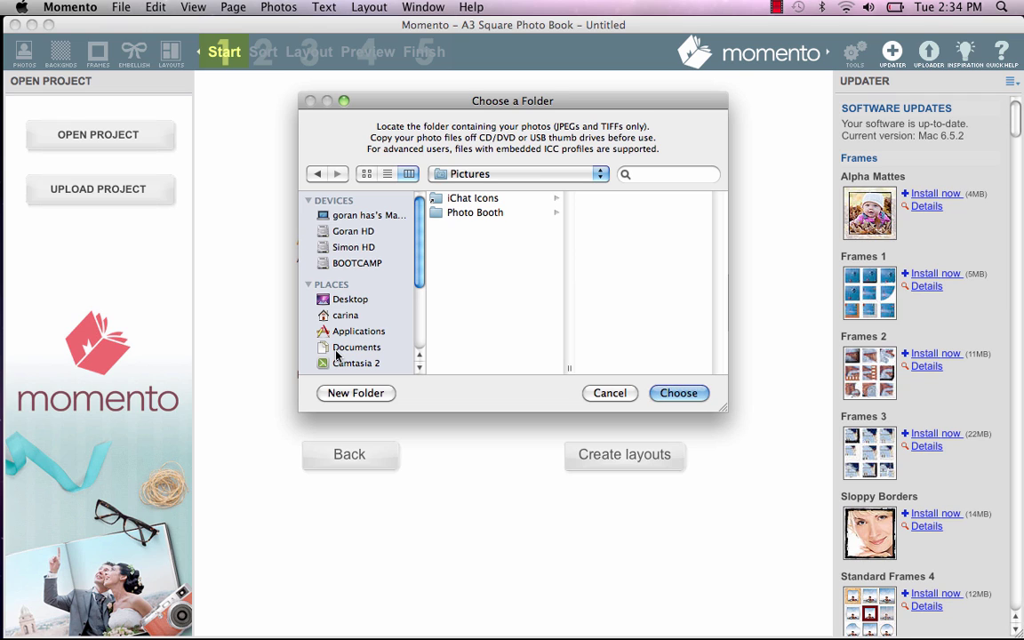
left_click(347, 301)
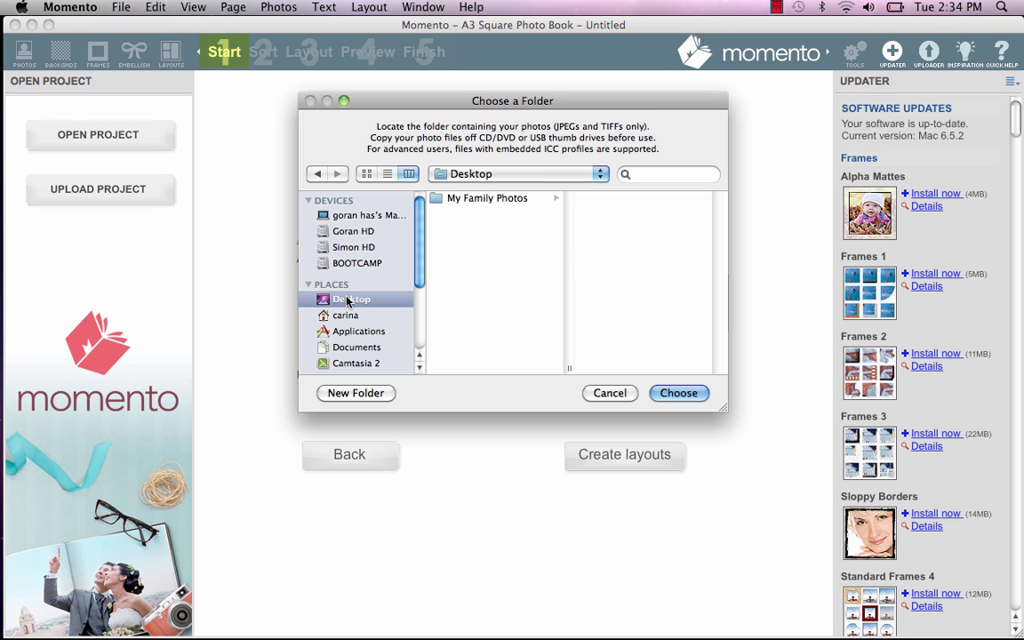
left_click(487, 198)
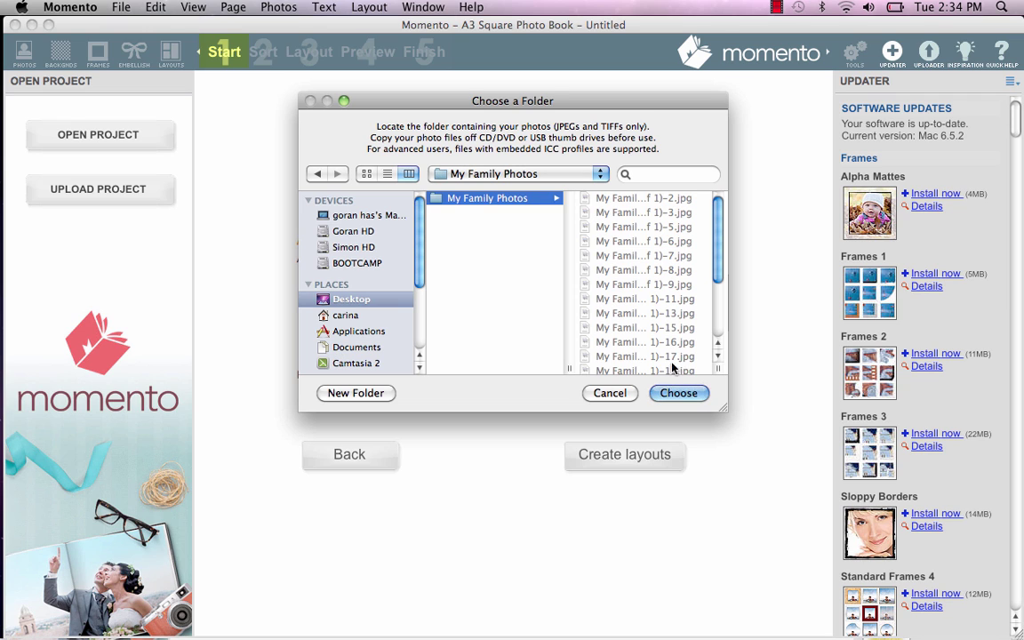
left_click(681, 393)
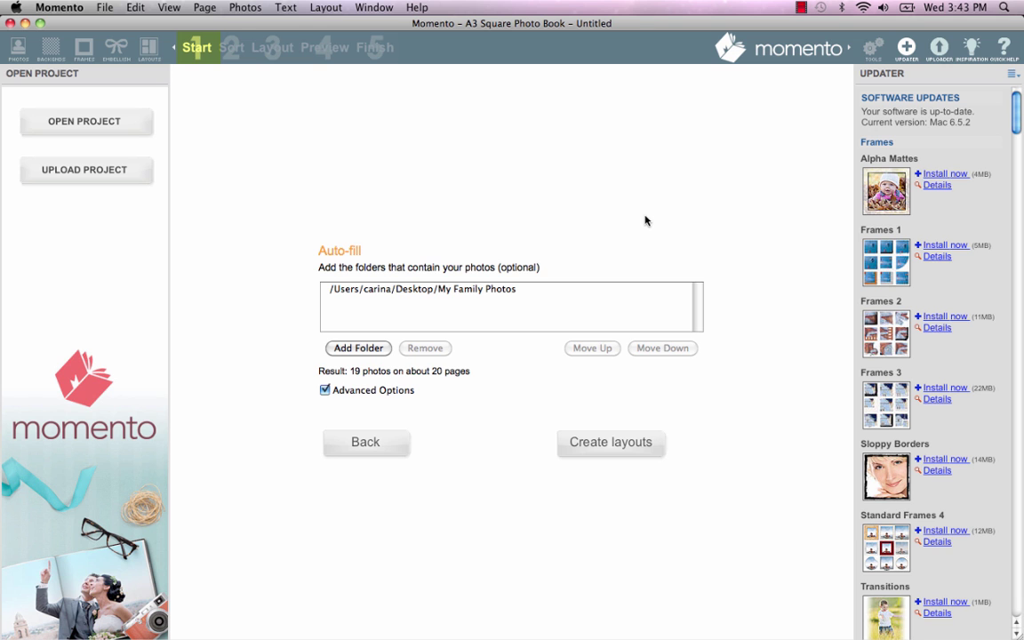
Reveal the advanced auto-fill options and create the book's layouts with photos sorted by date.
left_click(425, 391)
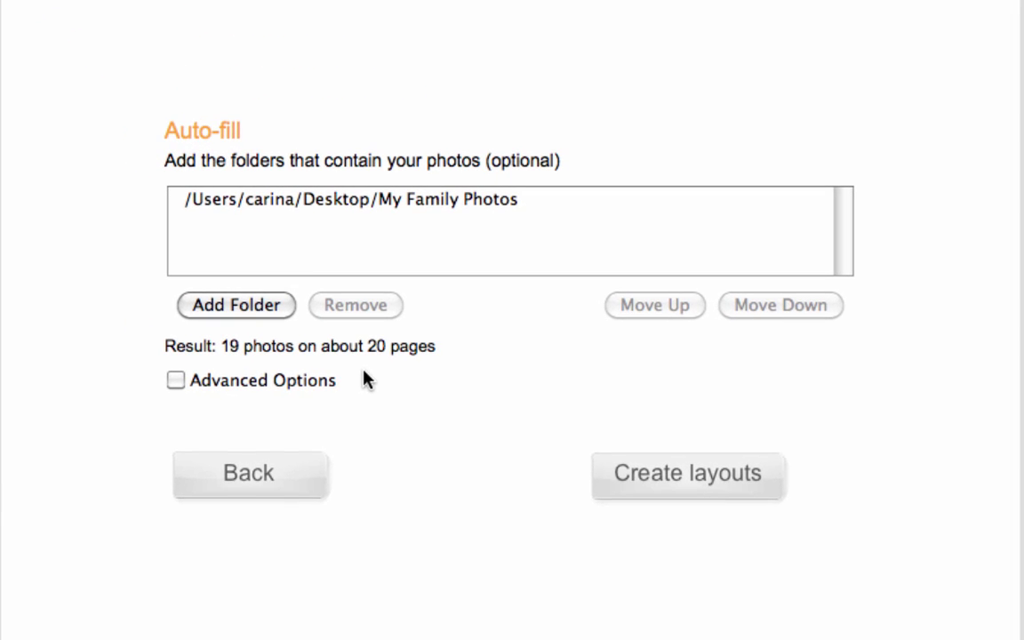
left_click(175, 380)
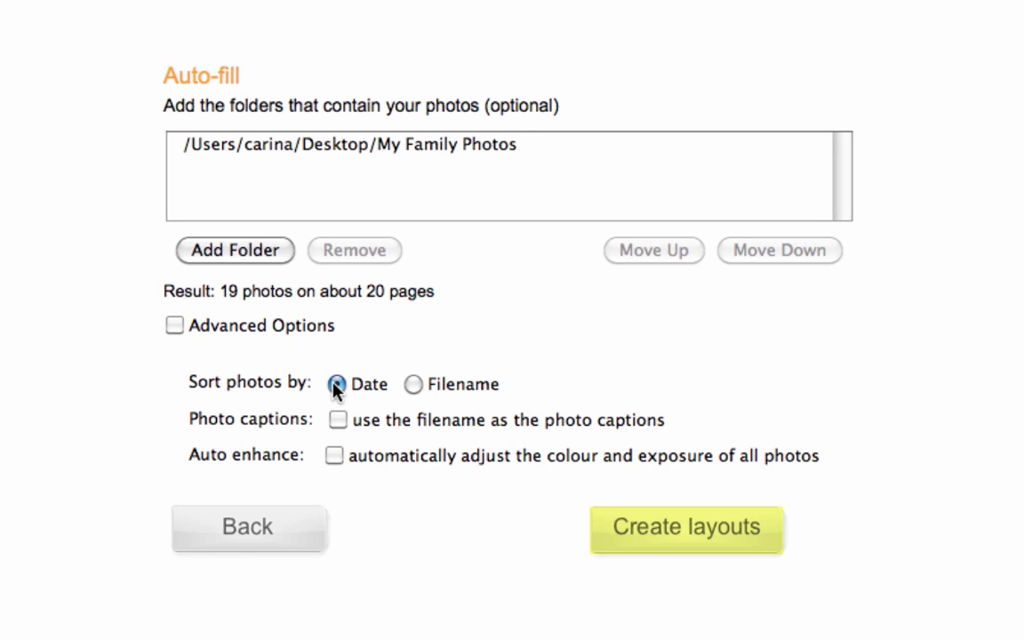
left_click(709, 555)
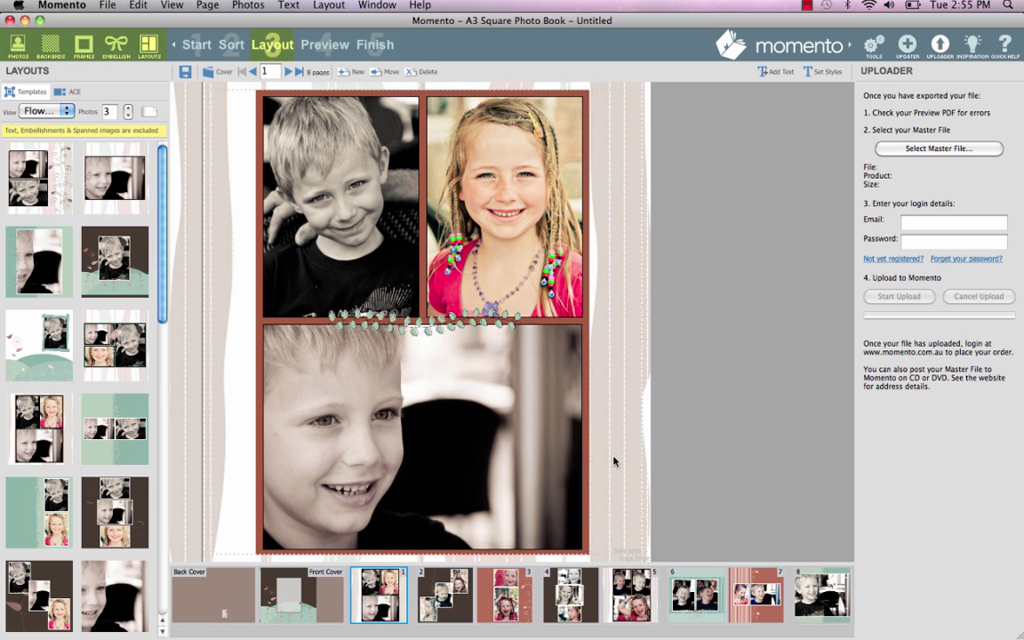
Look through the embellishments, layout templates, available updates and uploader tools.
left_click(110, 46)
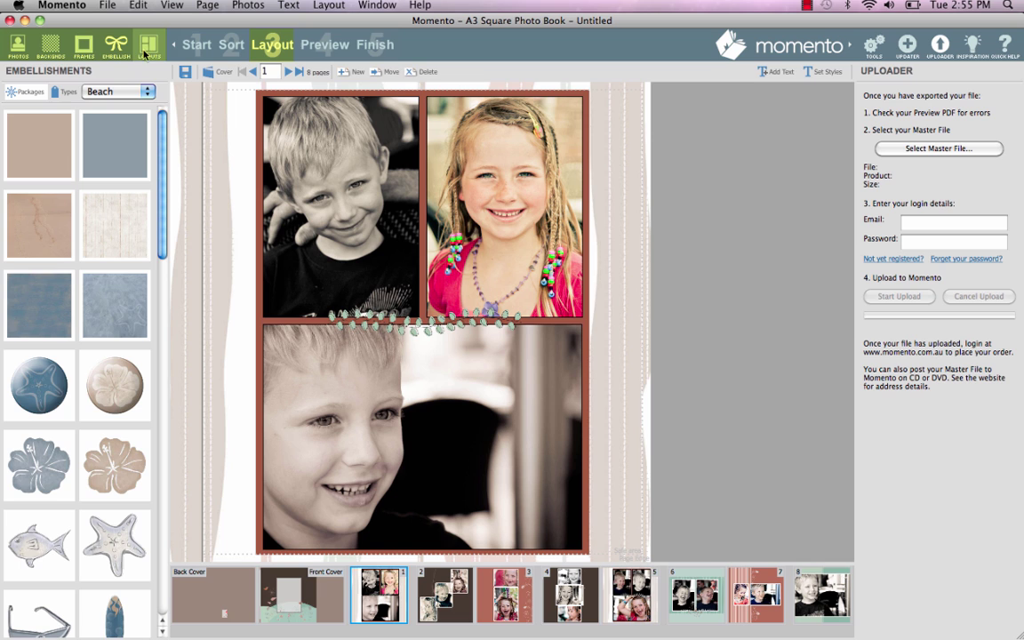
left_click(146, 47)
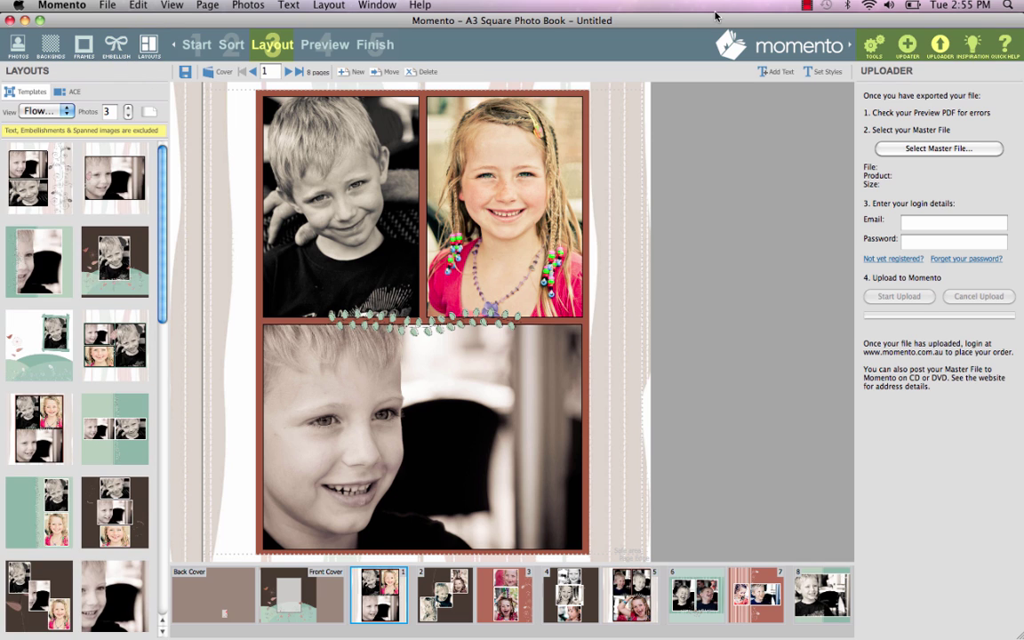
left_click(909, 46)
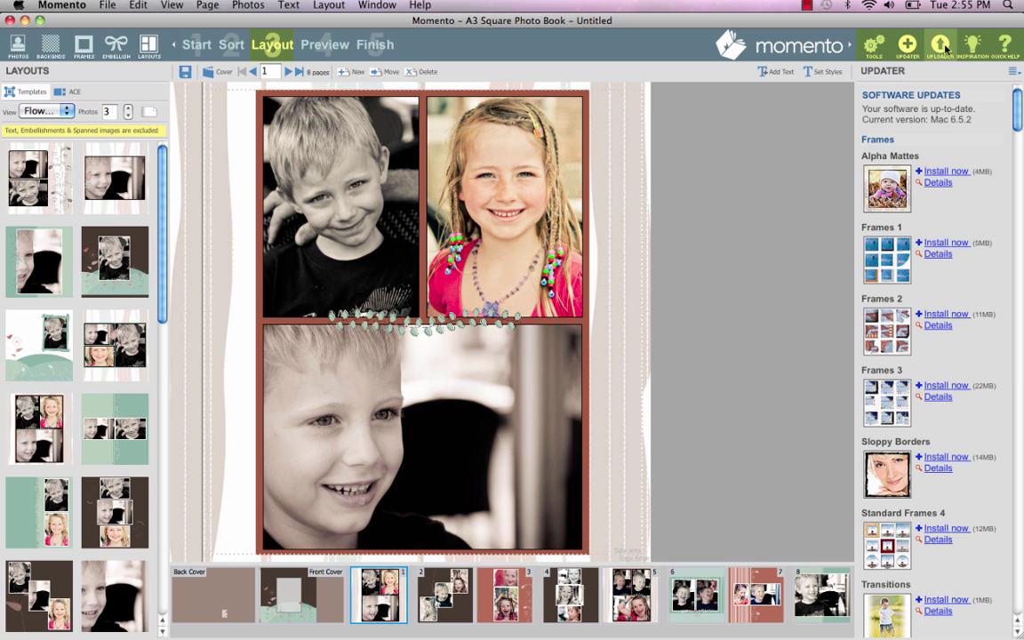
left_click(942, 48)
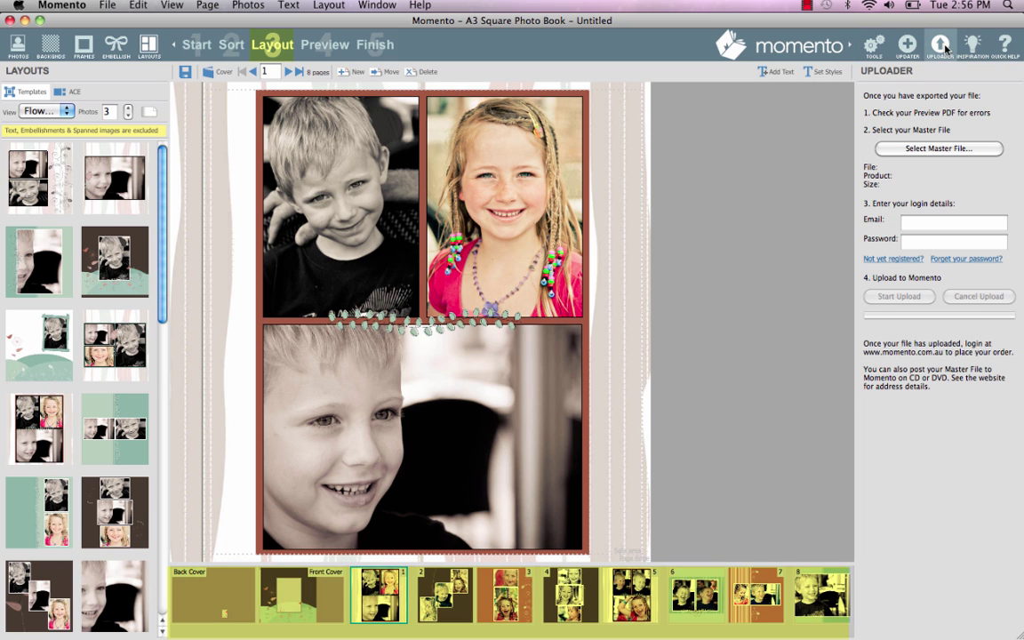
Add the text "Dad Jokes" above the two photos on page 6.
left_click(692, 589)
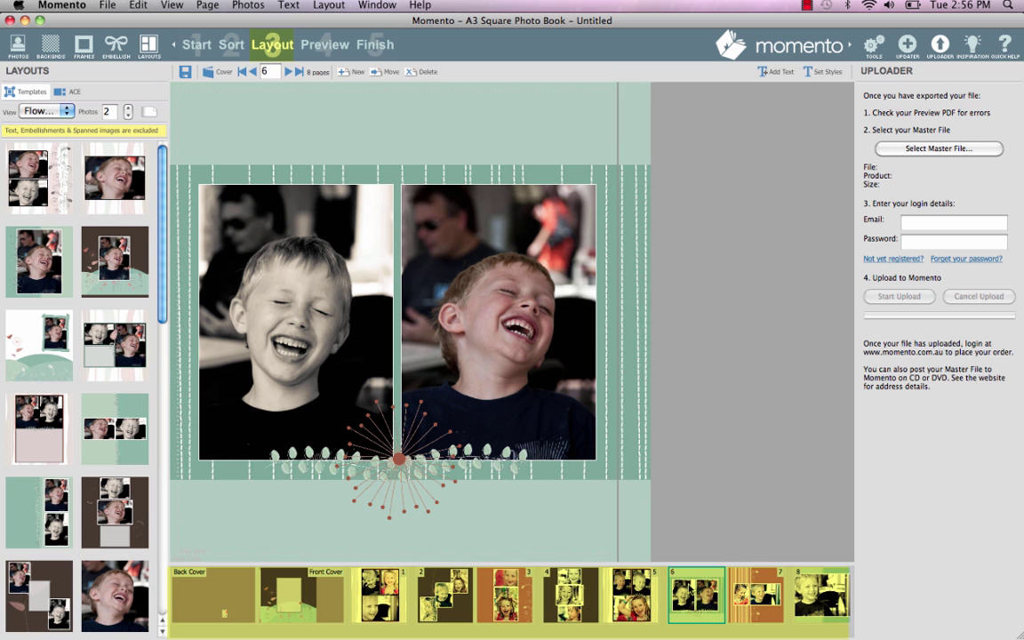
left_click(778, 71)
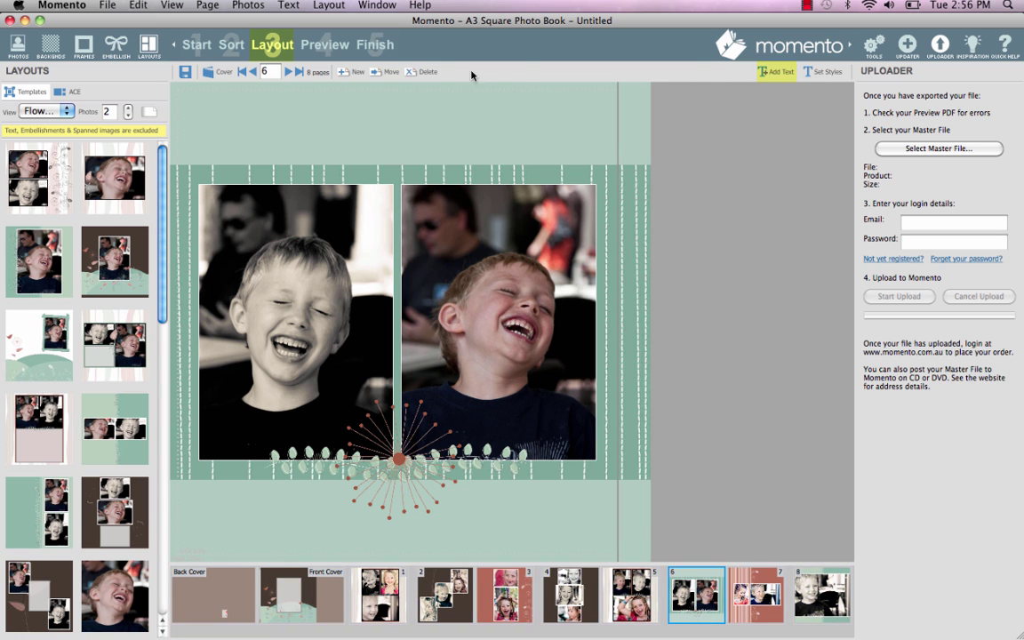
left_click_drag(384, 113, 574, 195)
type("D")
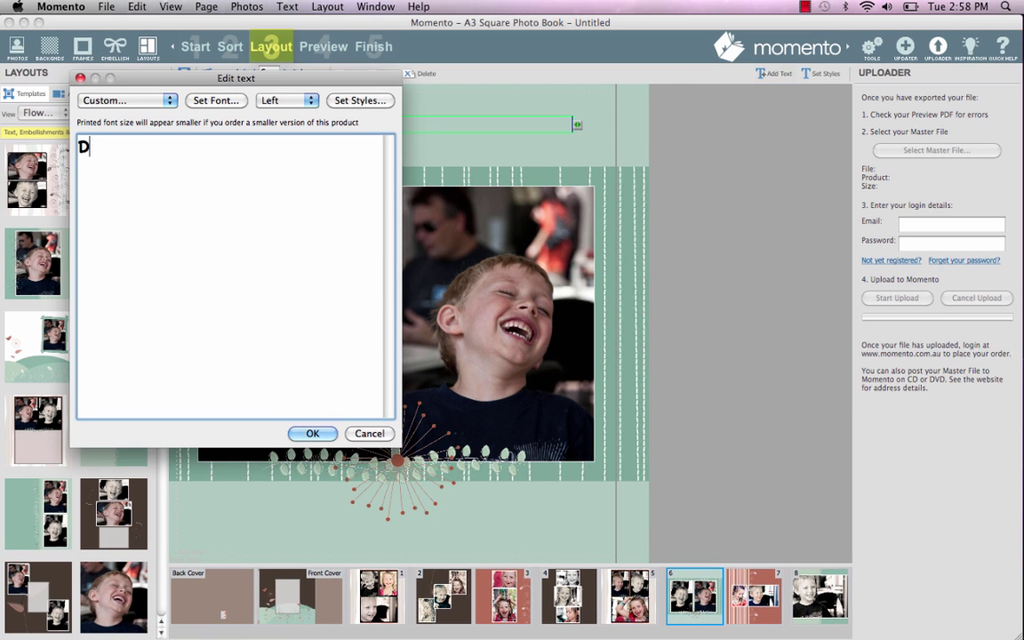
type("ad Jokes")
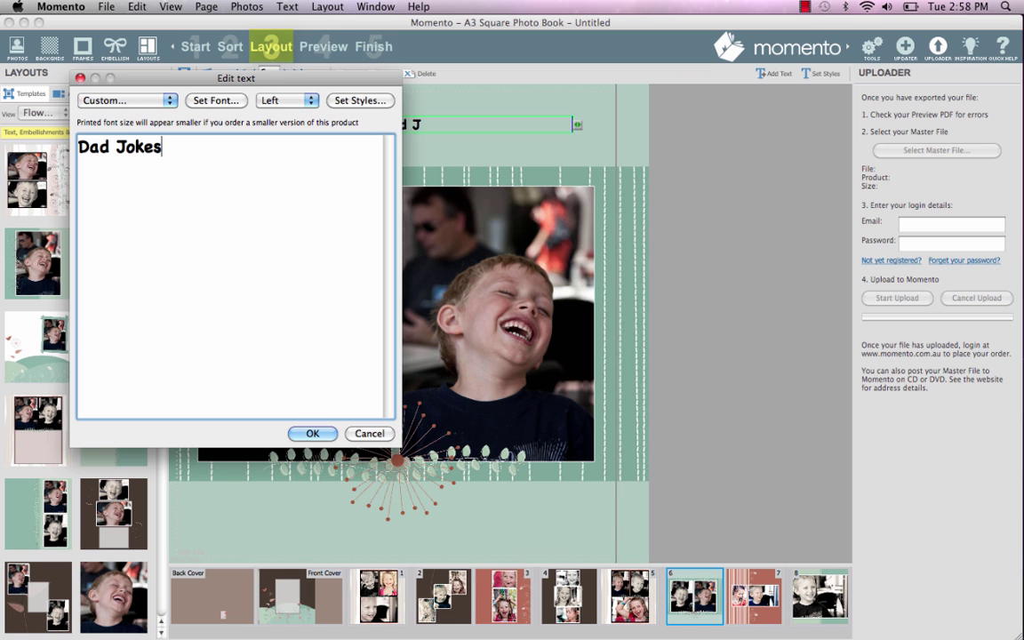
left_click(312, 434)
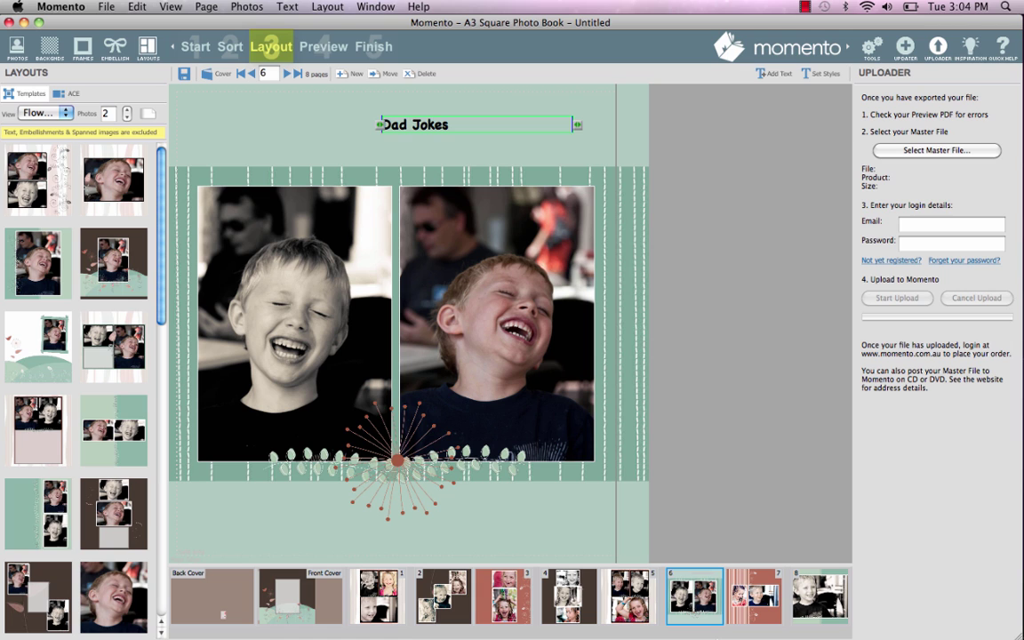
Save the project as Untitled.mbk in the Momento Project Folder on the Desktop.
left_click(96, 6)
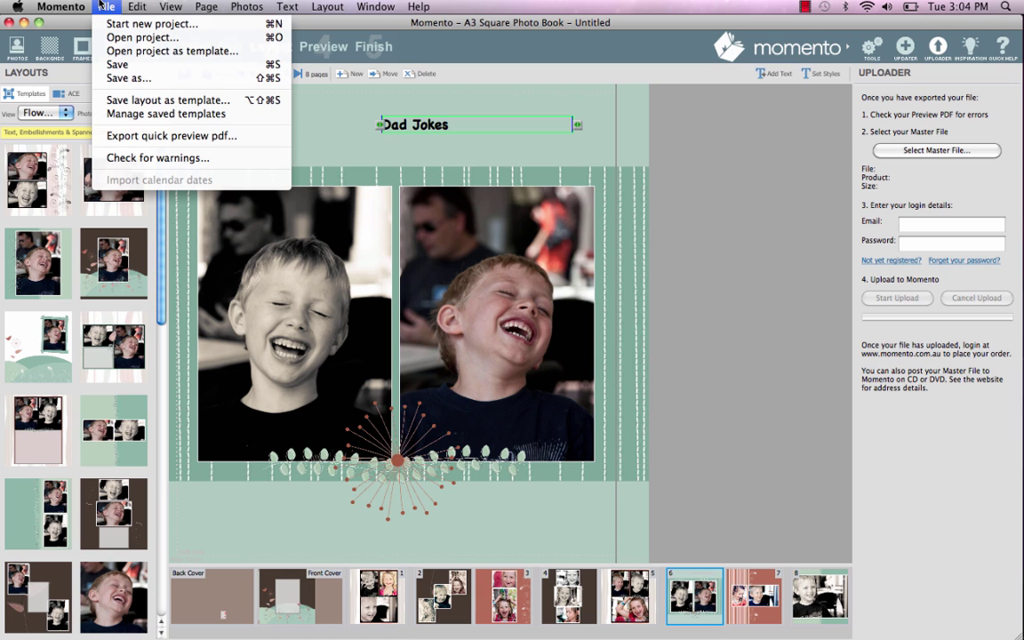
left_click(117, 64)
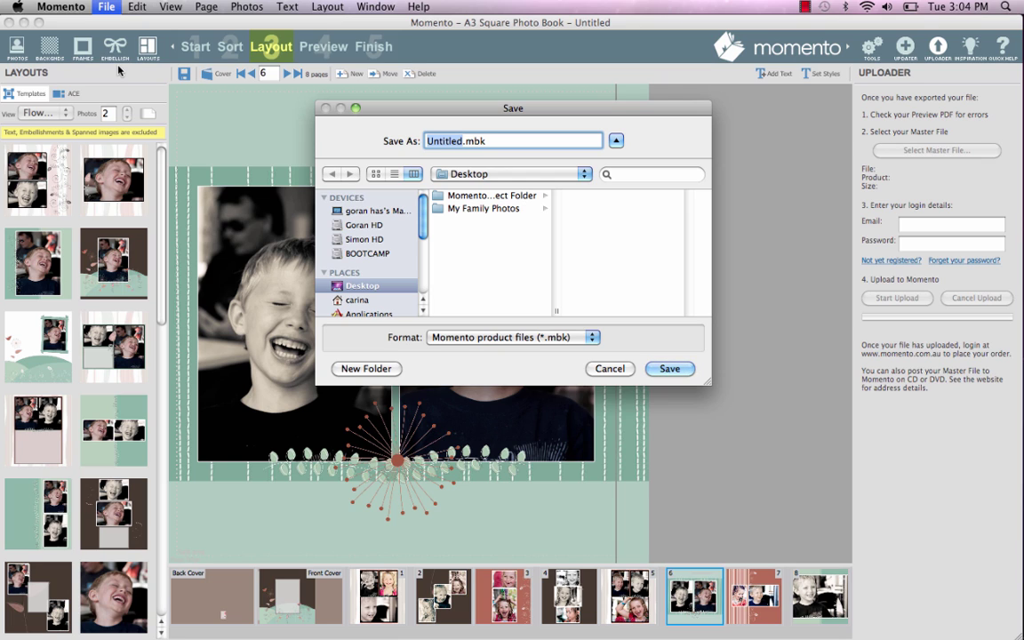
left_click(468, 197)
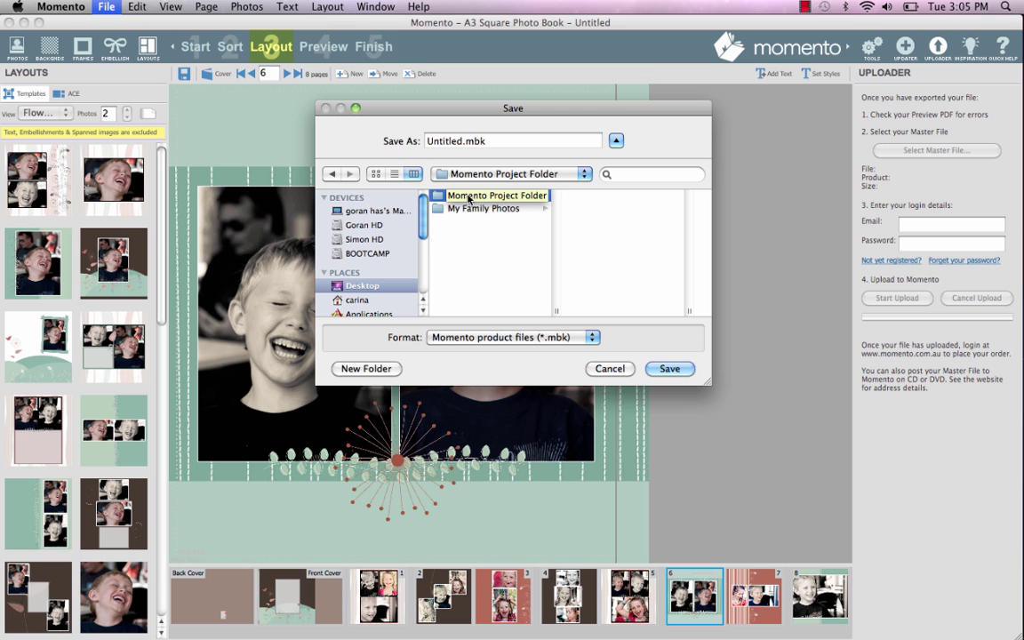
left_click(672, 370)
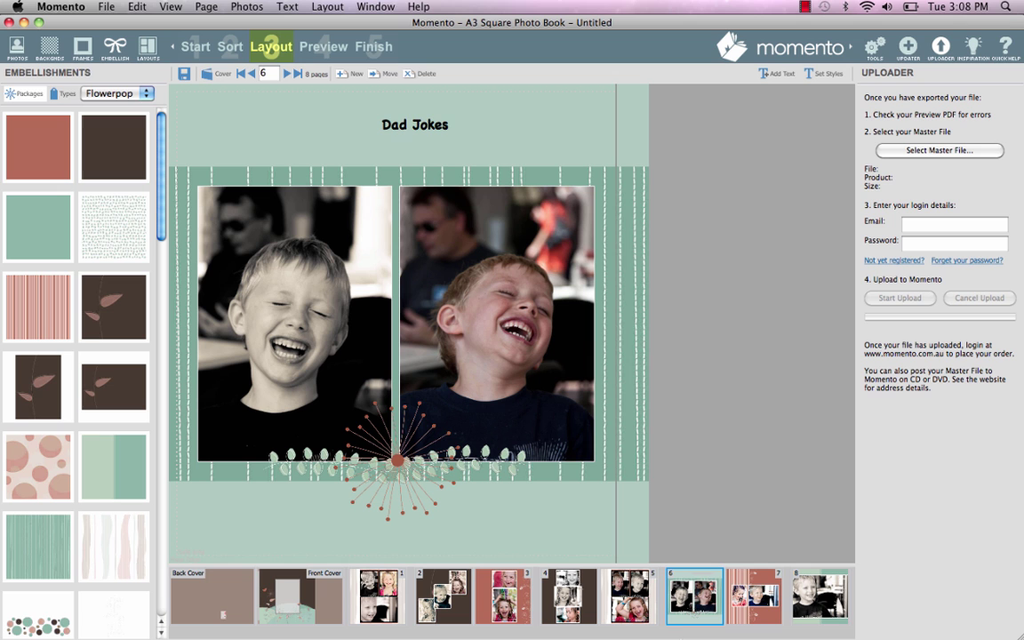
Delete the middle photo from page 2 and apply the plain green Flowerpop background to that page.
left_click(645, 609)
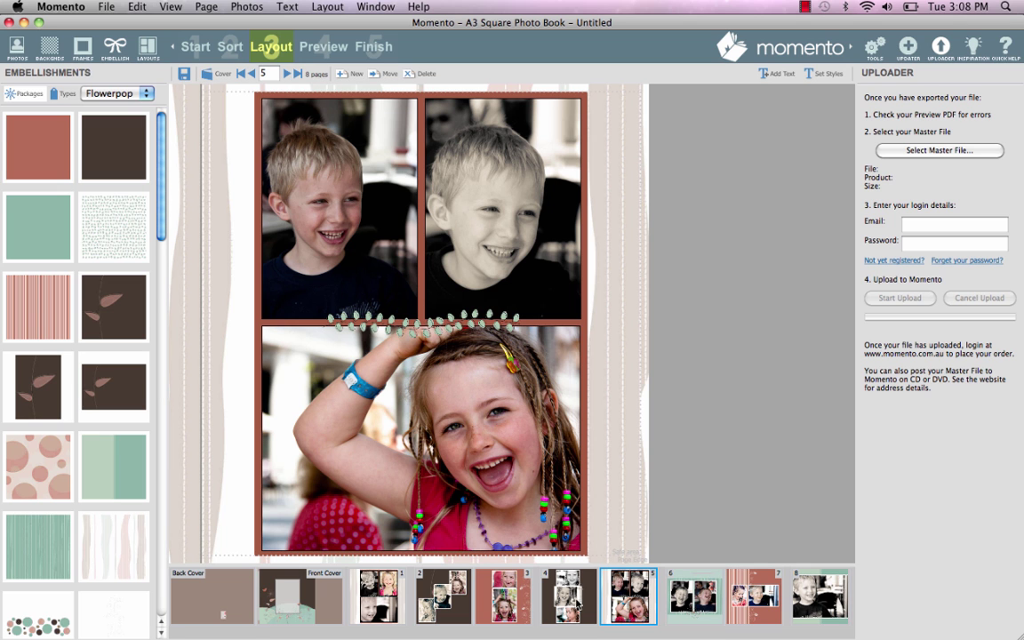
left_click(574, 600)
left_click(516, 596)
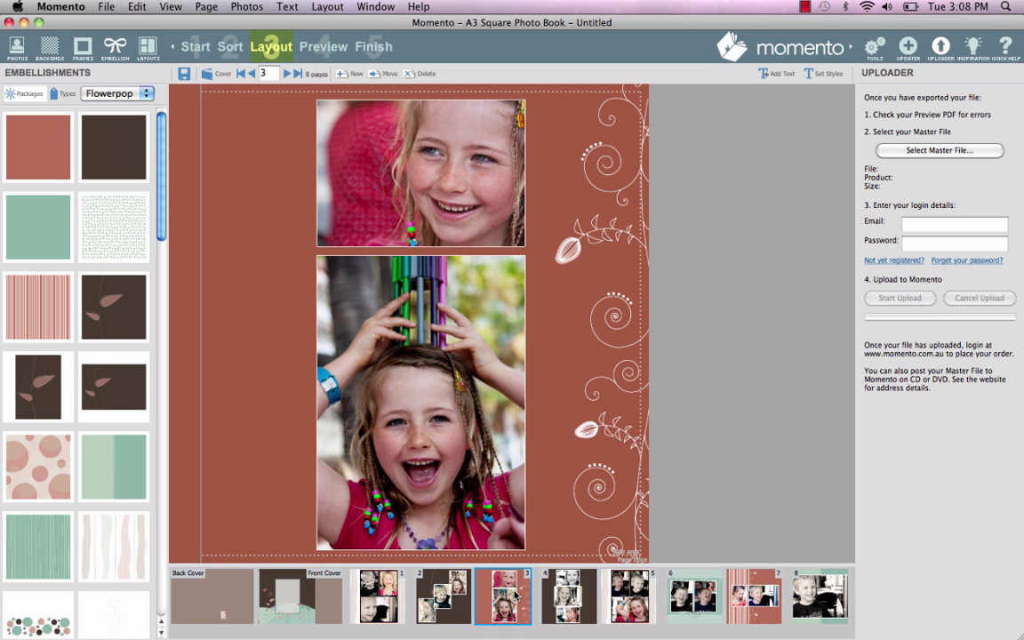
left_click(462, 593)
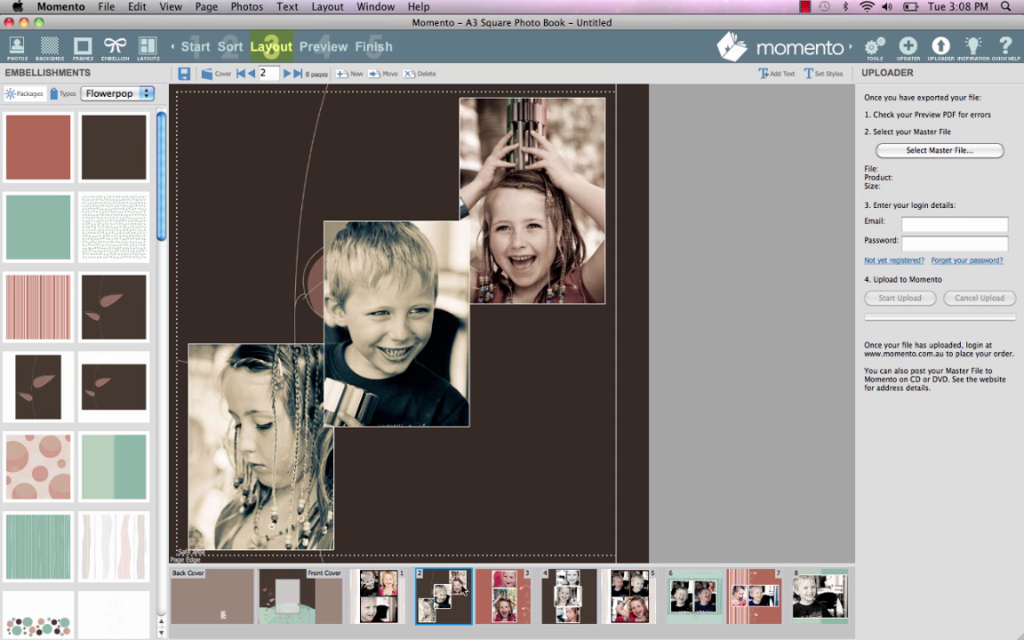
left_click(396, 380)
key("Delete")
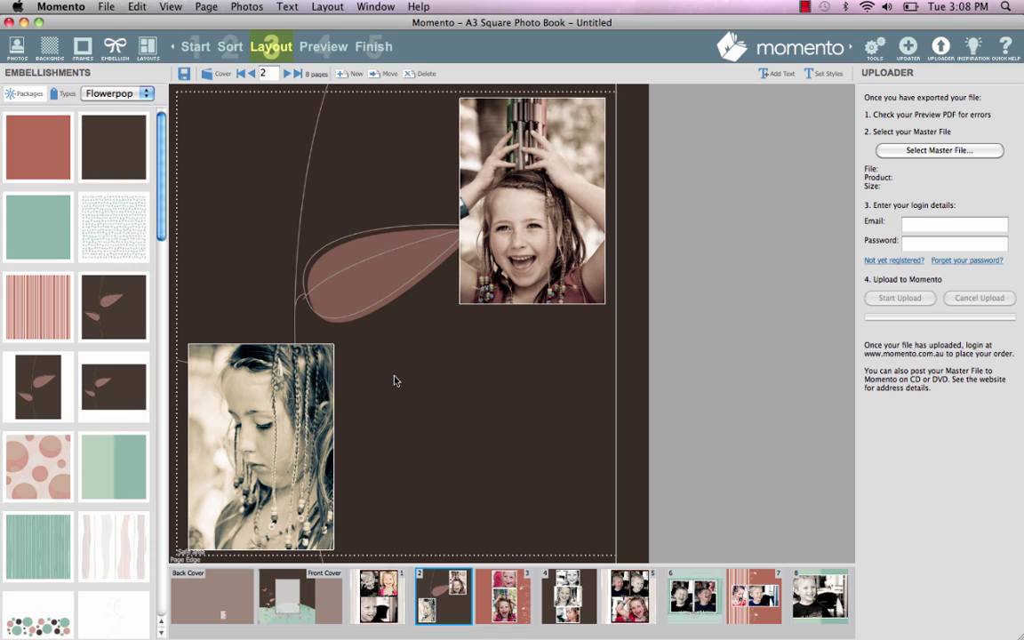
left_click_drag(59, 237, 360, 280)
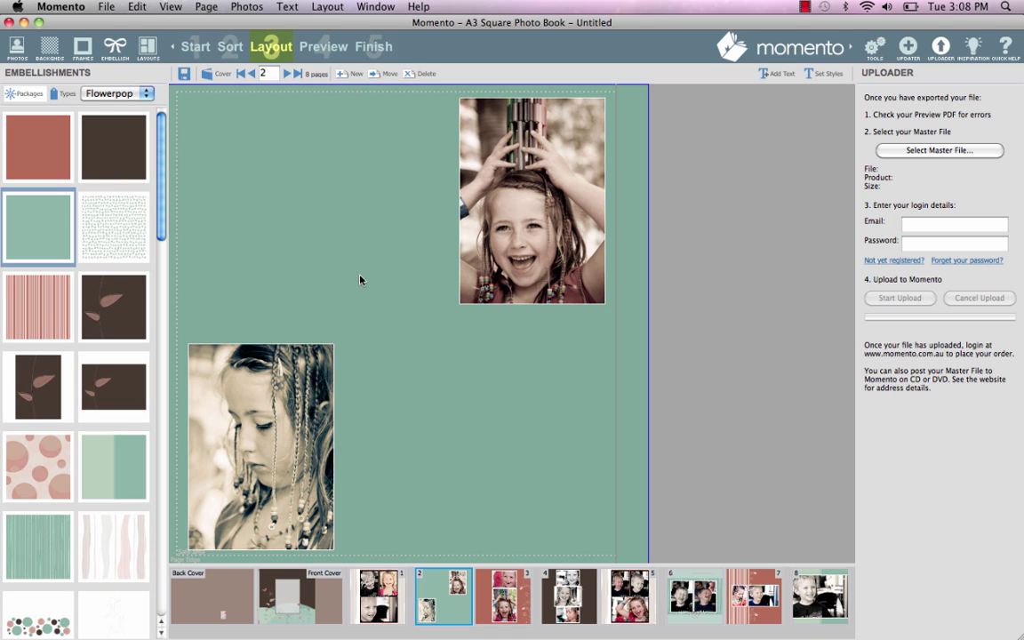
Apply the Flowerpop template with two stacked photos and a swirling vine to page 2, and preview the book.
left_click(147, 47)
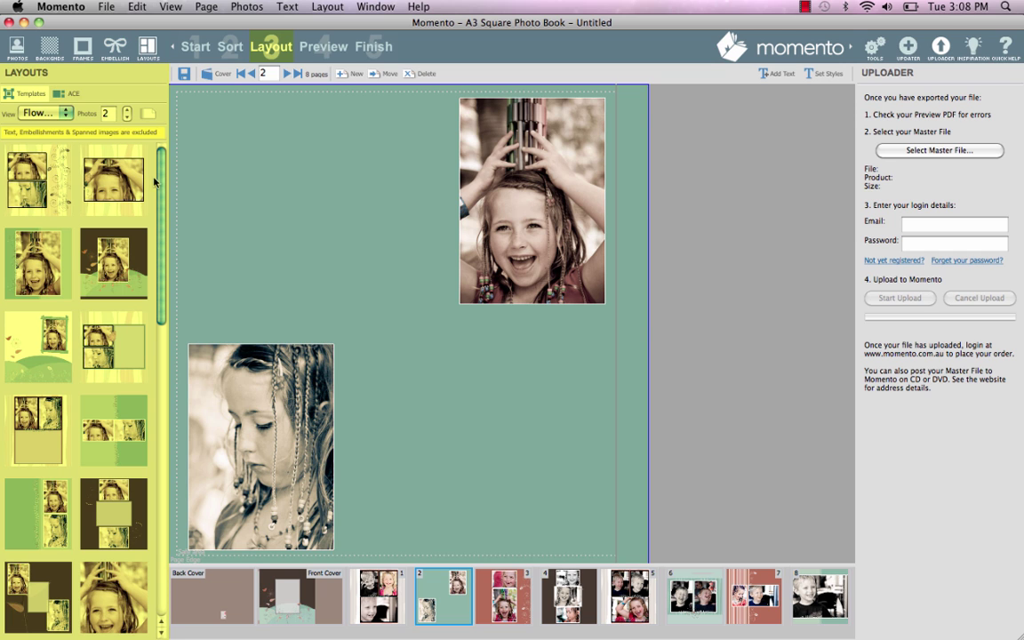
left_click_drag(40, 162, 315, 265)
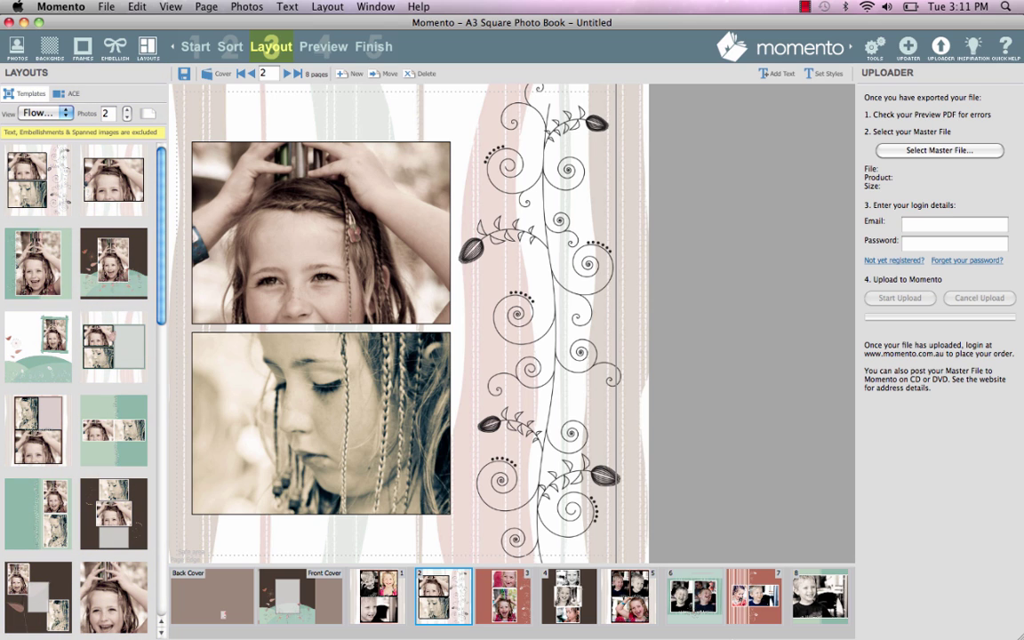
left_click(324, 48)
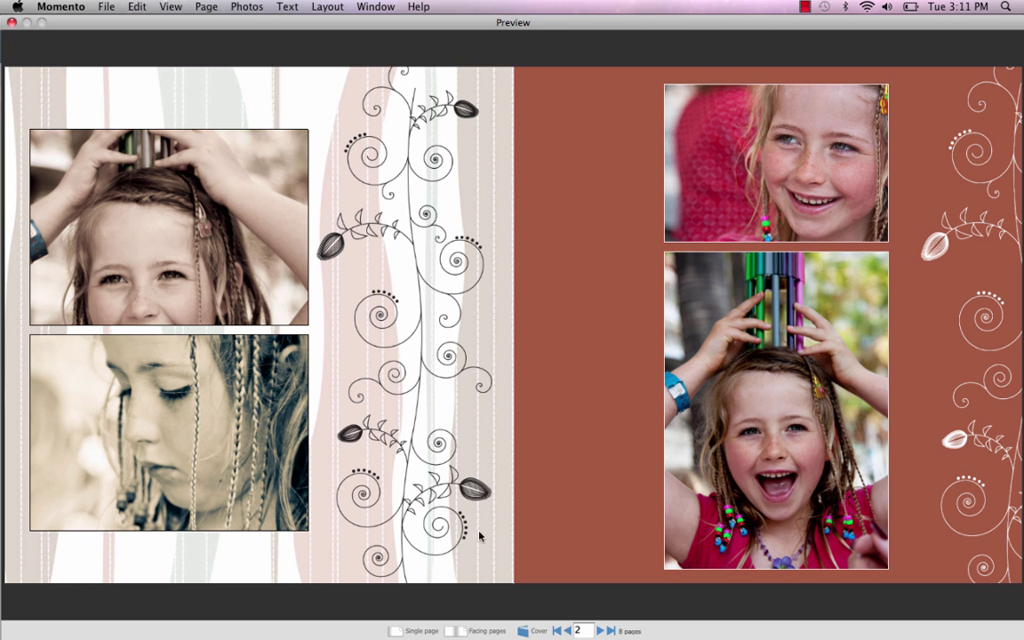
Page forward through the facing-pages preview of the book to check the spreads following pages 2 and 3.
left_click(599, 631)
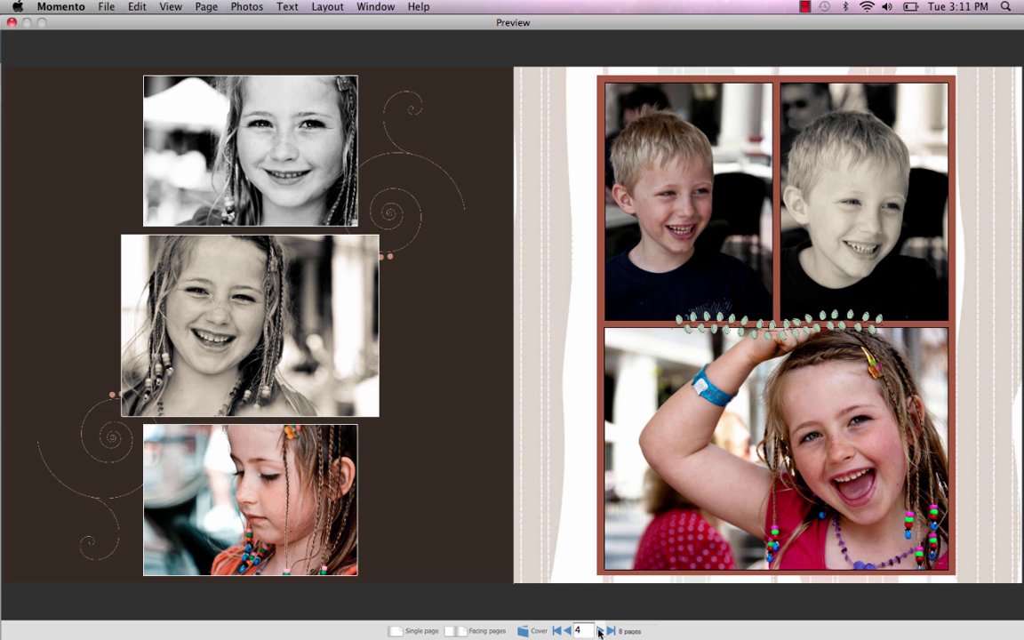
left_click(599, 631)
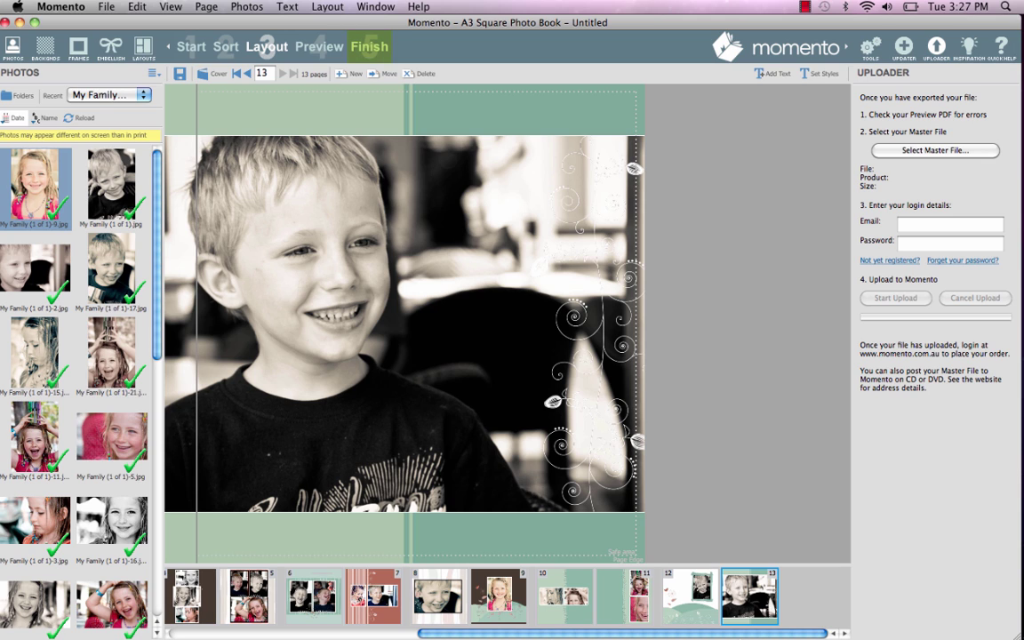
Check the finished project for warnings and resolve the missing spine text by setting it to "My Family Book".
left_click(375, 55)
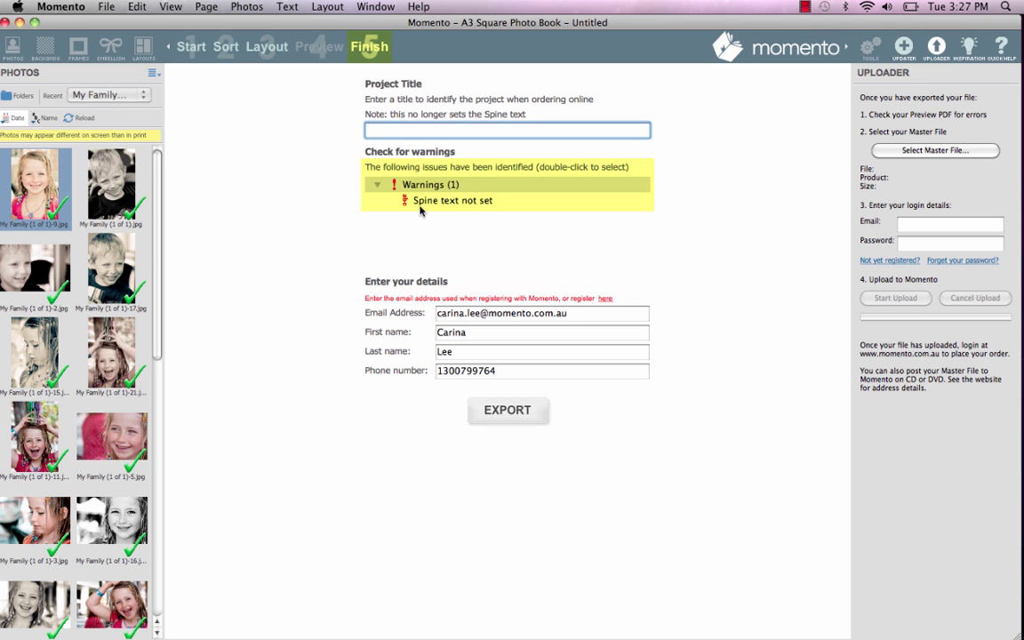
double_click(420, 206)
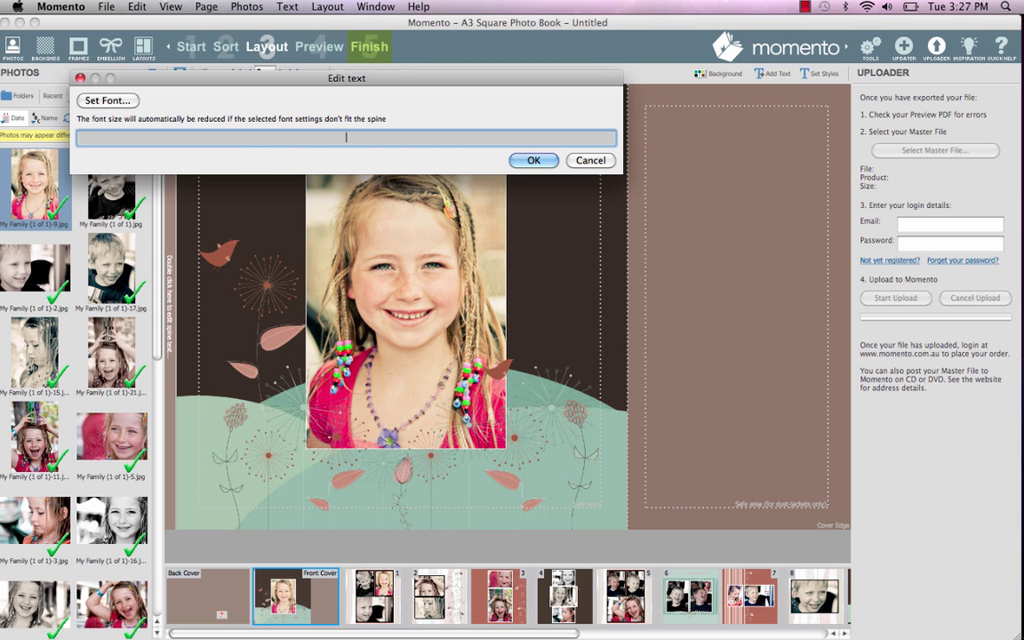
type("My Famil")
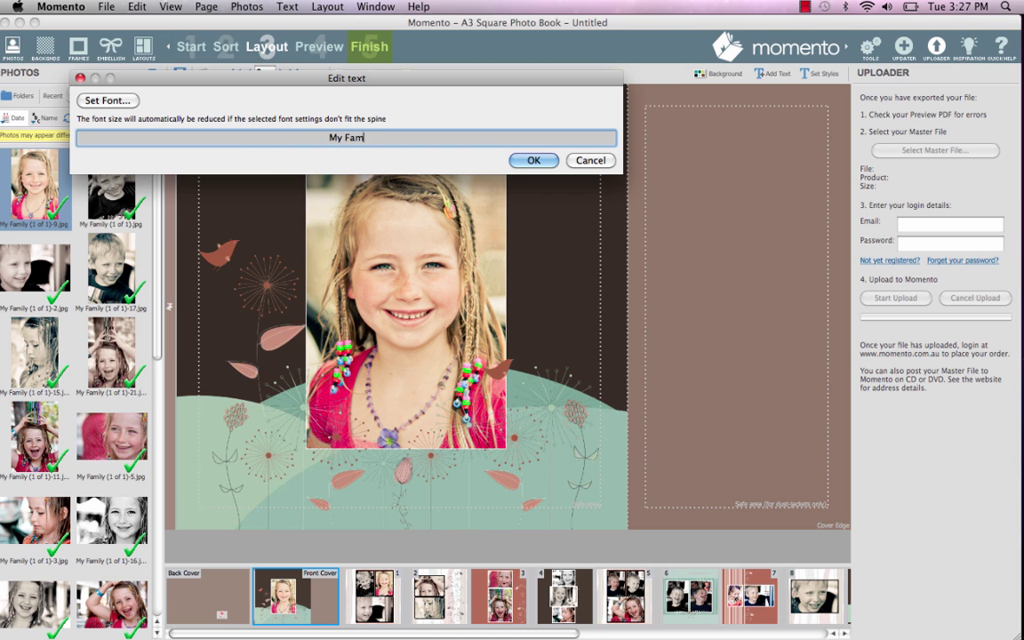
type("y Book")
key("Return")
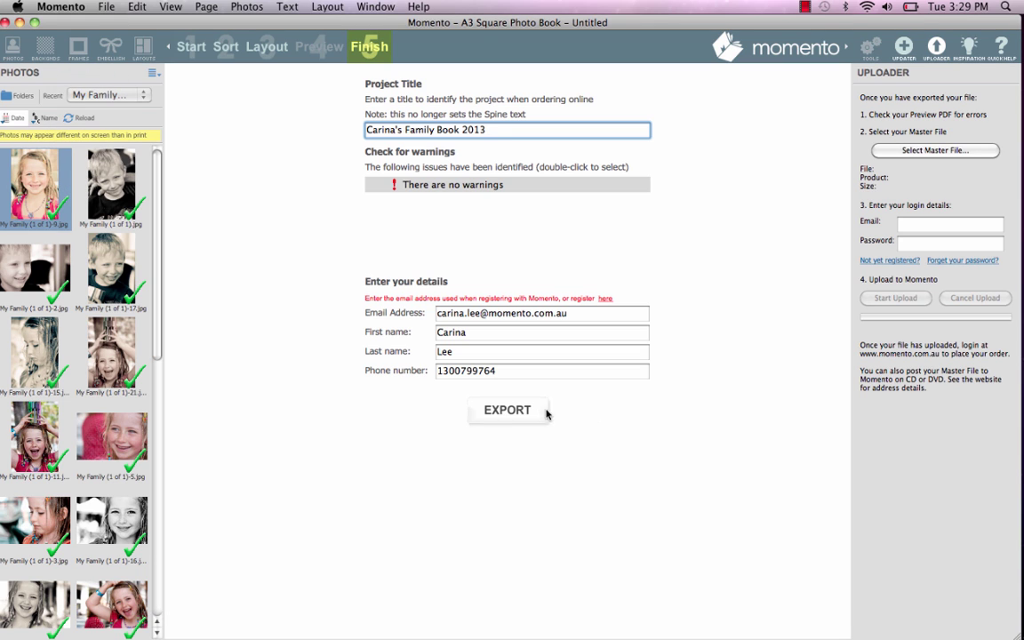
Export the book's Master File with its Preview PDF and open the PDF to check for errors.
left_click(520, 411)
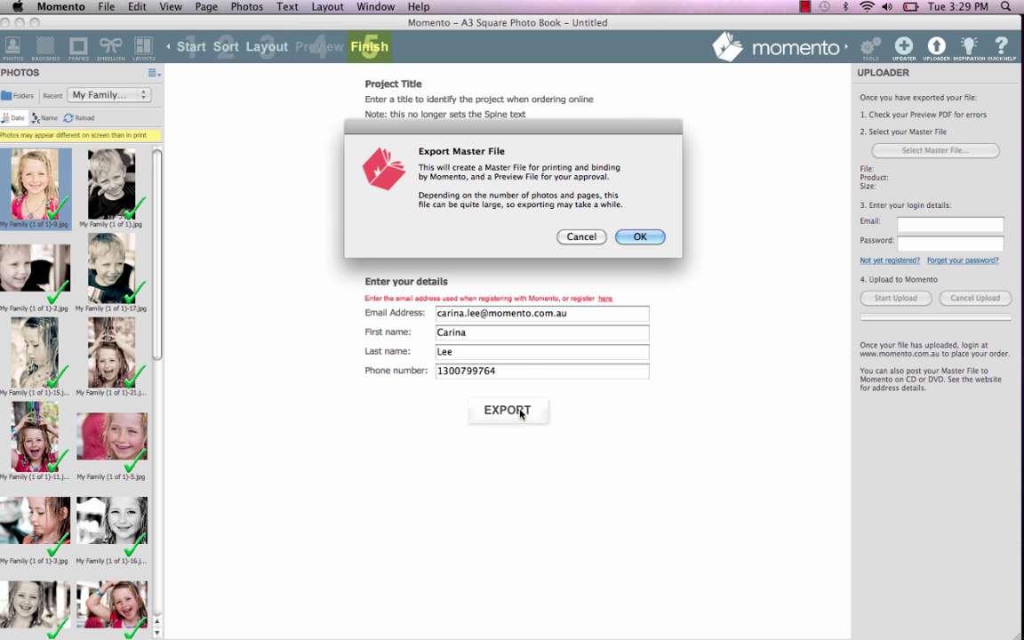
left_click(642, 236)
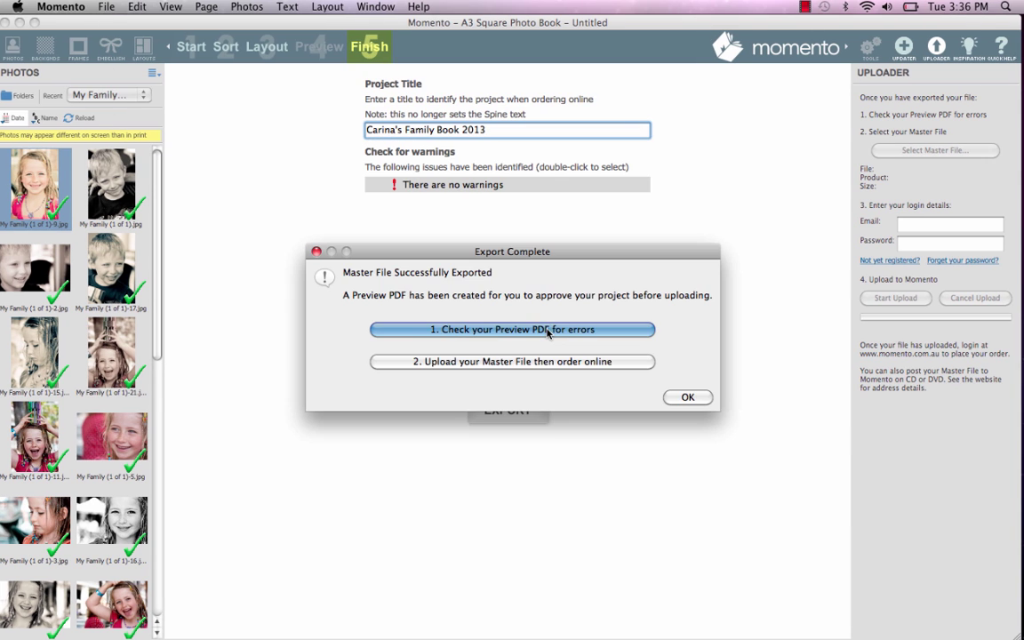
left_click(548, 329)
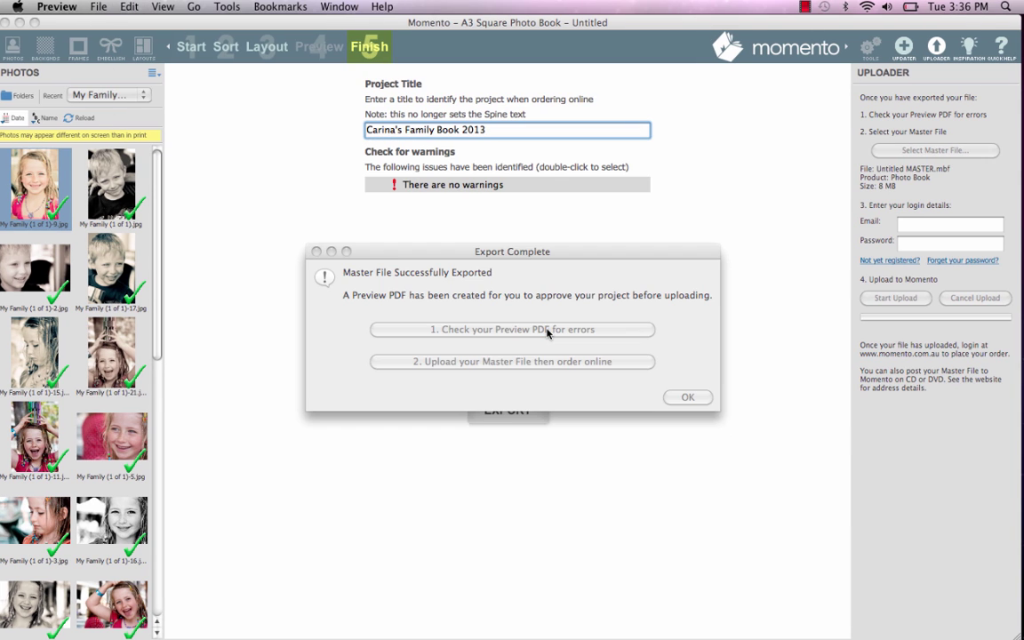
Look through the pages of the Preview PDF, close it and proceed to uploading the Master File for online ordering.
scroll(883, 149, "down", 10)
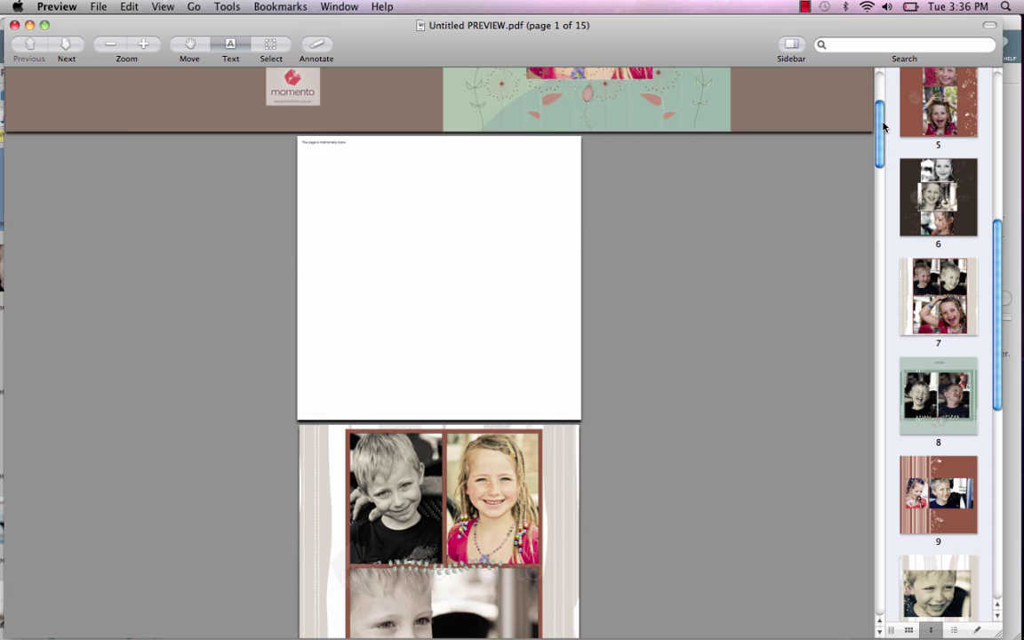
left_click_drag(883, 150, 877, 261)
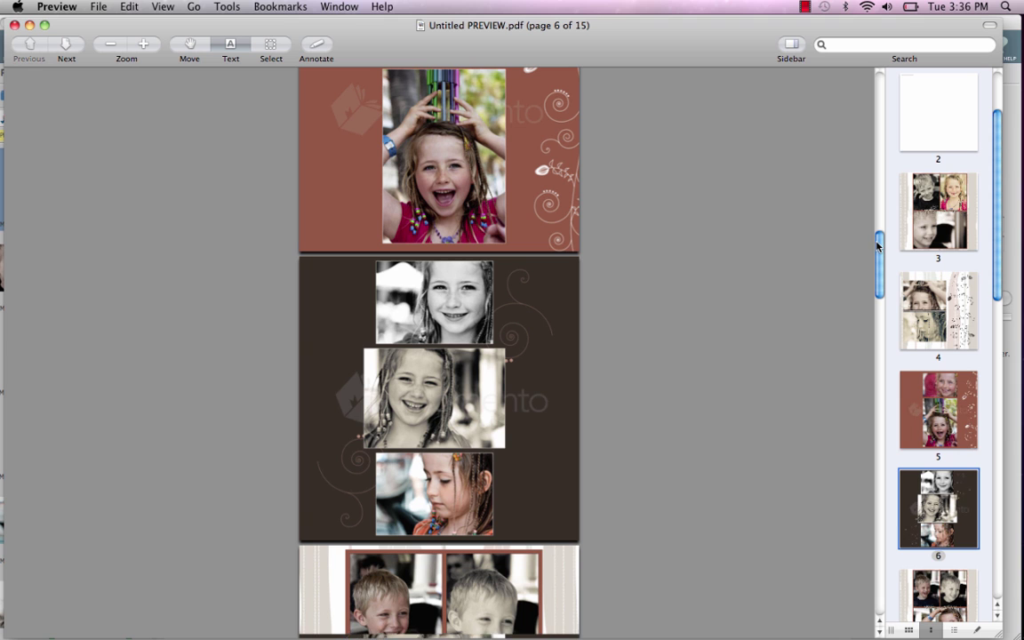
key("super+q")
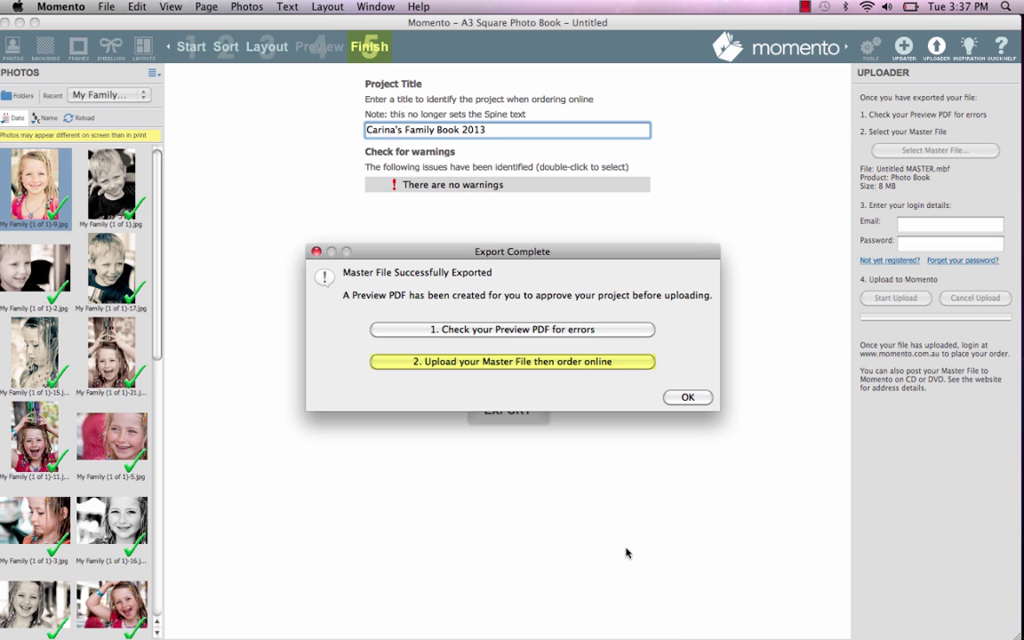
left_click(550, 360)
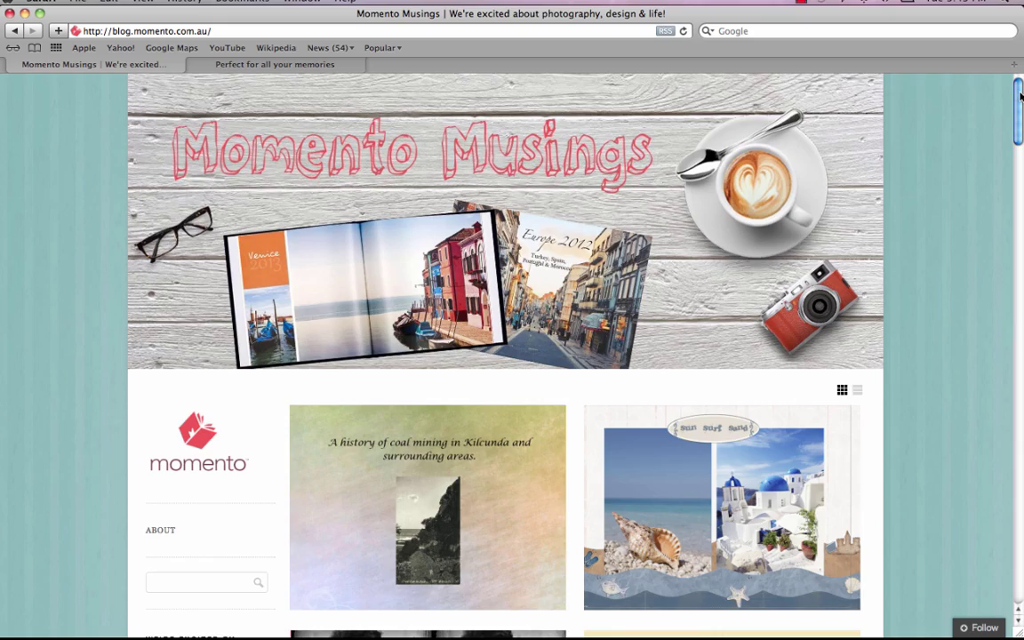
In Safari, look through the Momento Musings blog and the customer service details on Momento's Contacts page.
left_click_drag(1020, 94, 1020, 156)
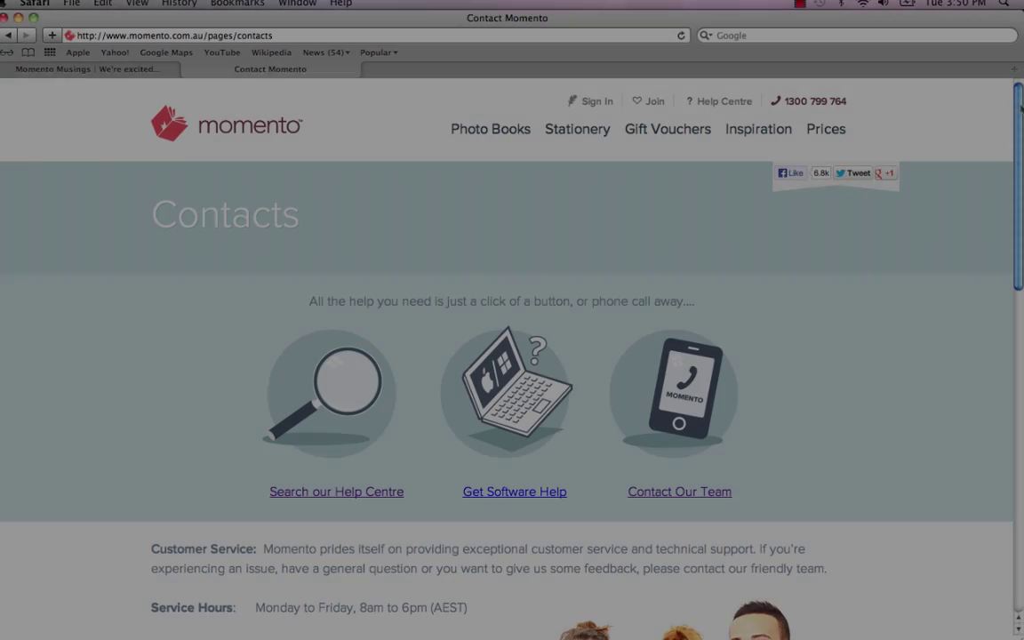
left_click_drag(1021, 106, 1021, 214)
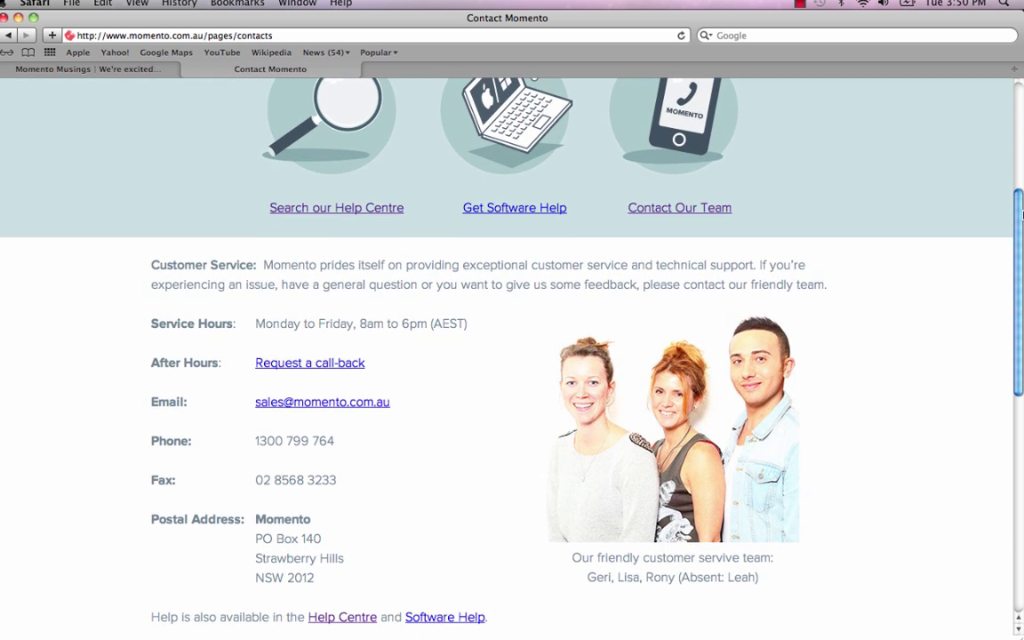